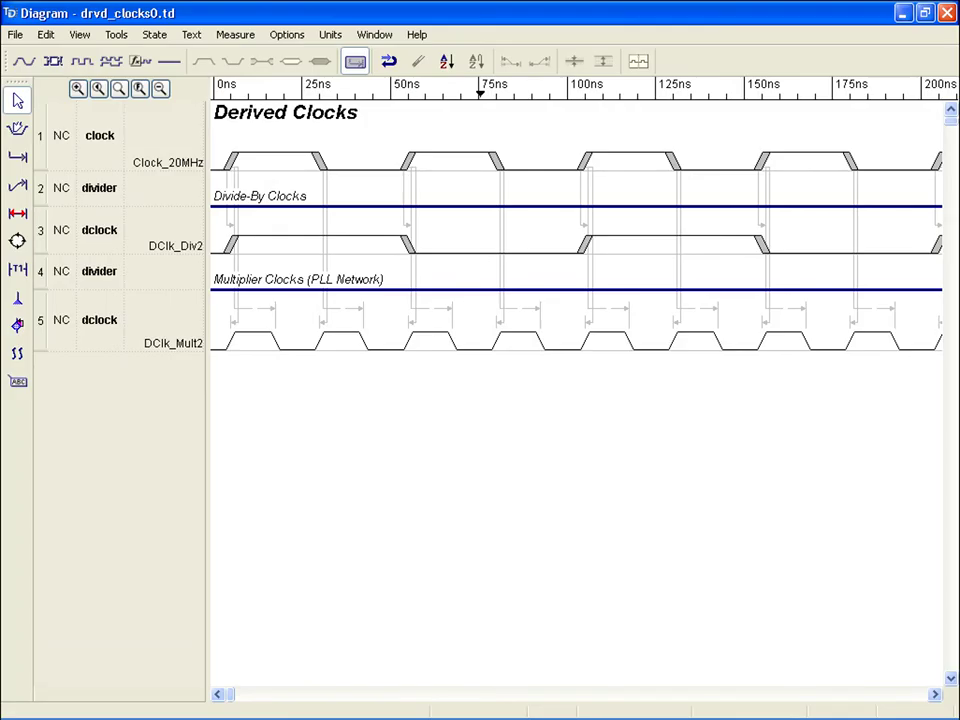
Step: Select the Derived Clocks title and the Clock_20MHz name, leaving both unchanged
{"action": "left_click", "coordinate": [282, 118]}
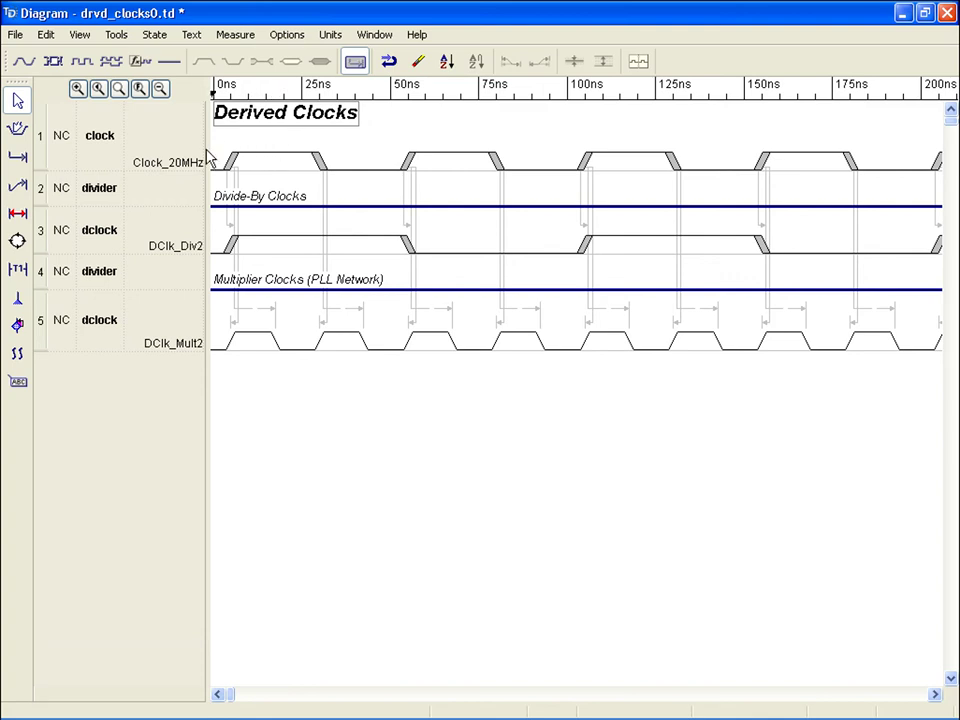
{"action": "double_click", "coordinate": [175, 160]}
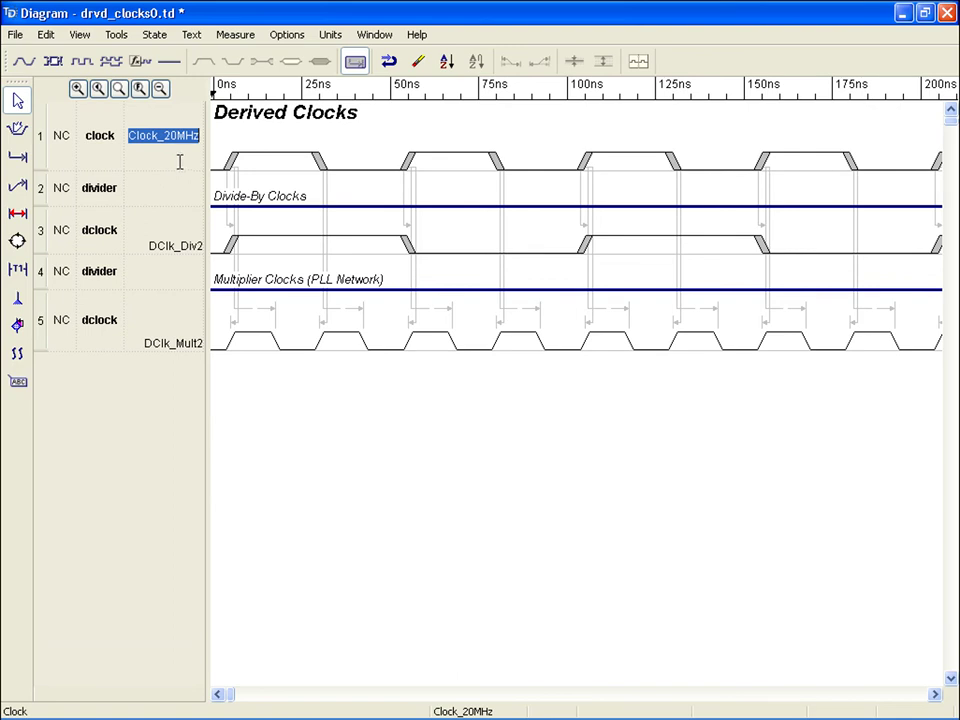
{"action": "left_click", "coordinate": [45, 271]}
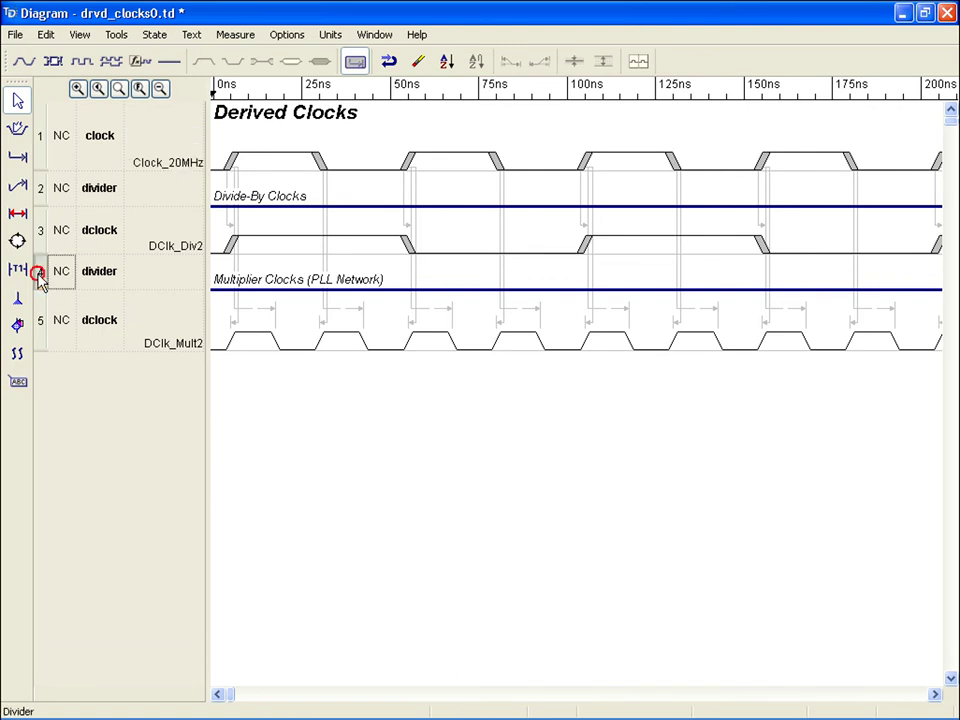
Step: Start a new derived clock named DClk_Div3 and review its divisor and delay fields
{"action": "left_click", "coordinate": [110, 61]}
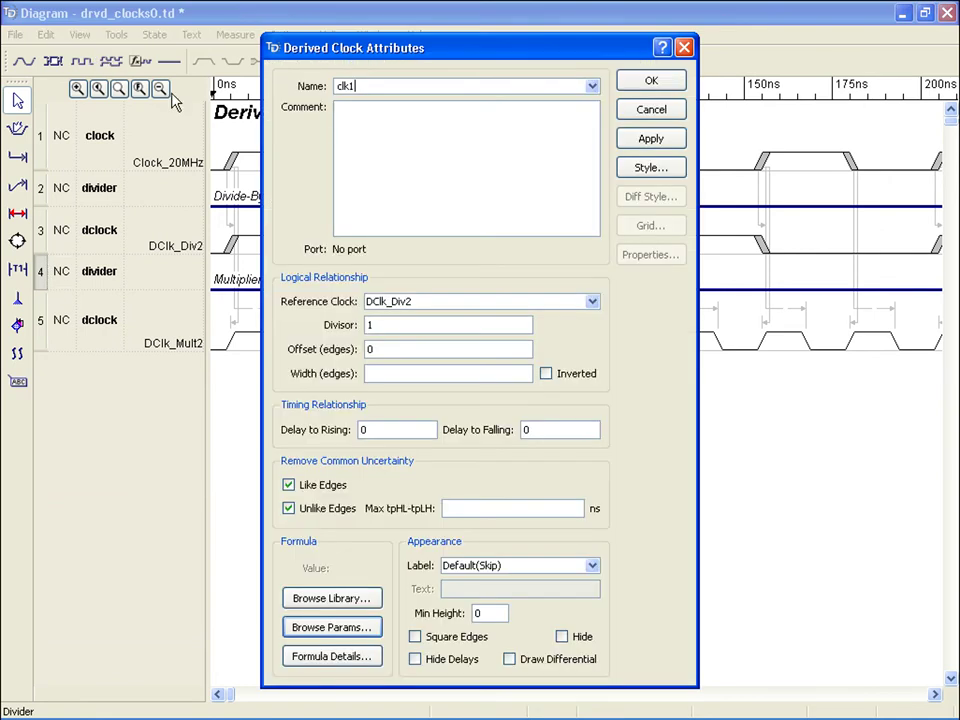
{"action": "left_click_drag", "start_coordinate": [359, 84], "coordinate": [279, 82]}
{"action": "type", "text": "DClk_Div3"}
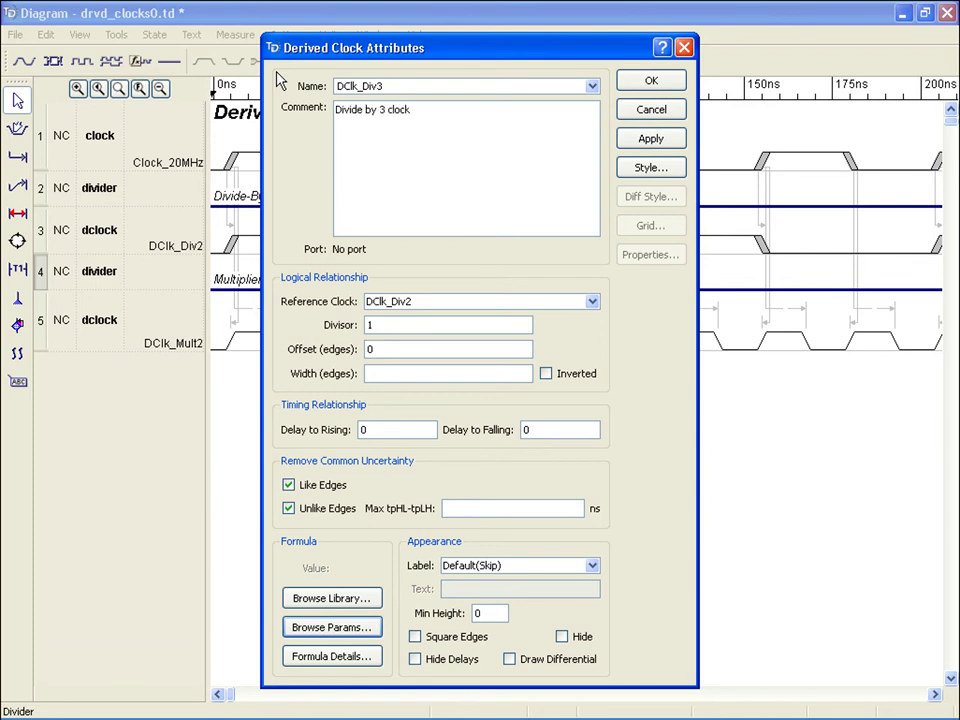
{"action": "left_click", "coordinate": [473, 304]}
{"action": "left_click", "coordinate": [471, 300]}
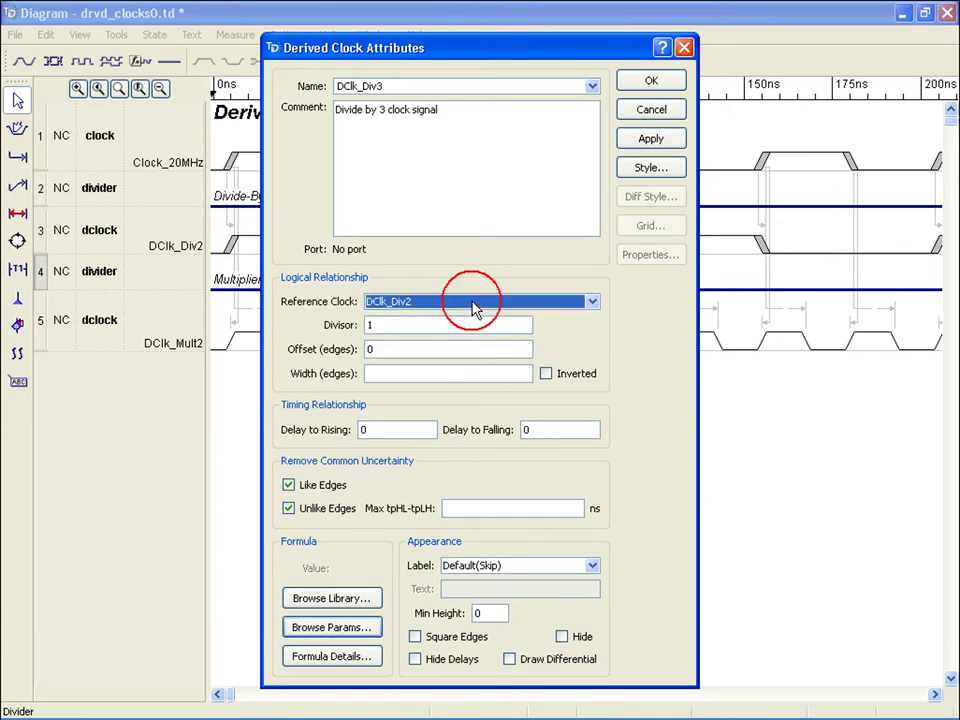
{"action": "left_click", "coordinate": [404, 324]}
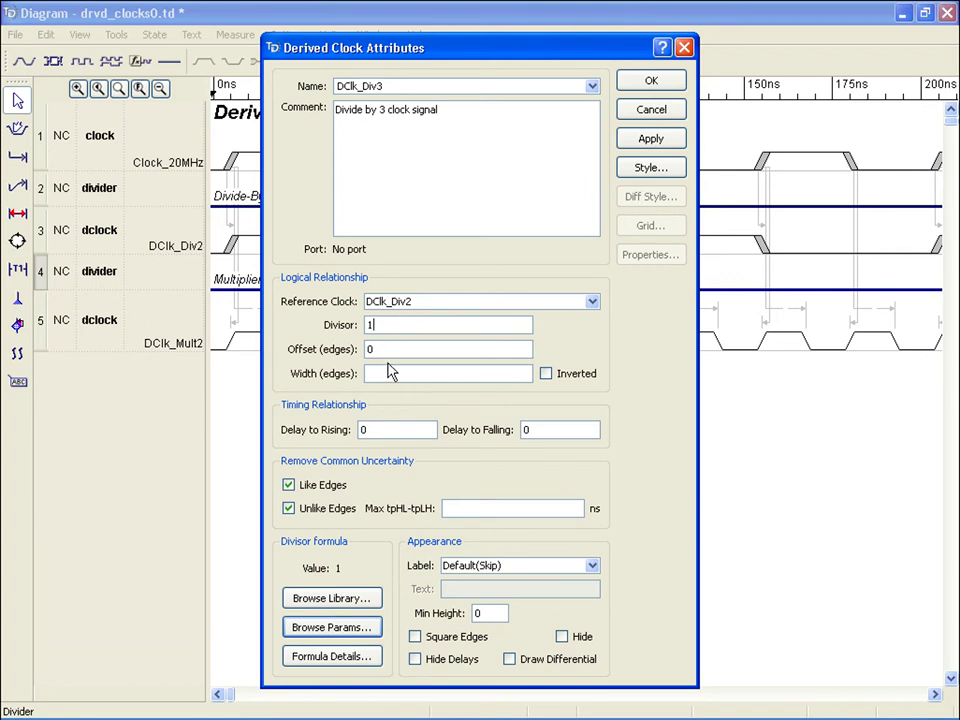
{"action": "left_click", "coordinate": [386, 429]}
{"action": "left_click", "coordinate": [560, 432]}
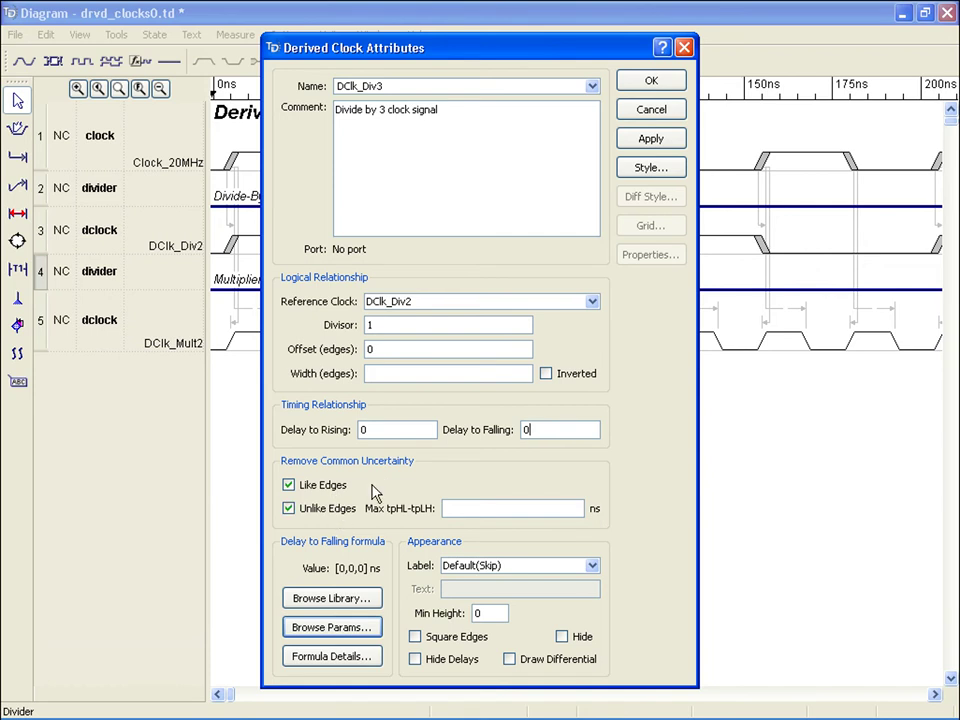
Step: Set divisor 3 and reference clock Clock_20MHz, then create DClk_Div3
{"action": "double_click", "coordinate": [367, 324]}
{"action": "type", "text": "3"}
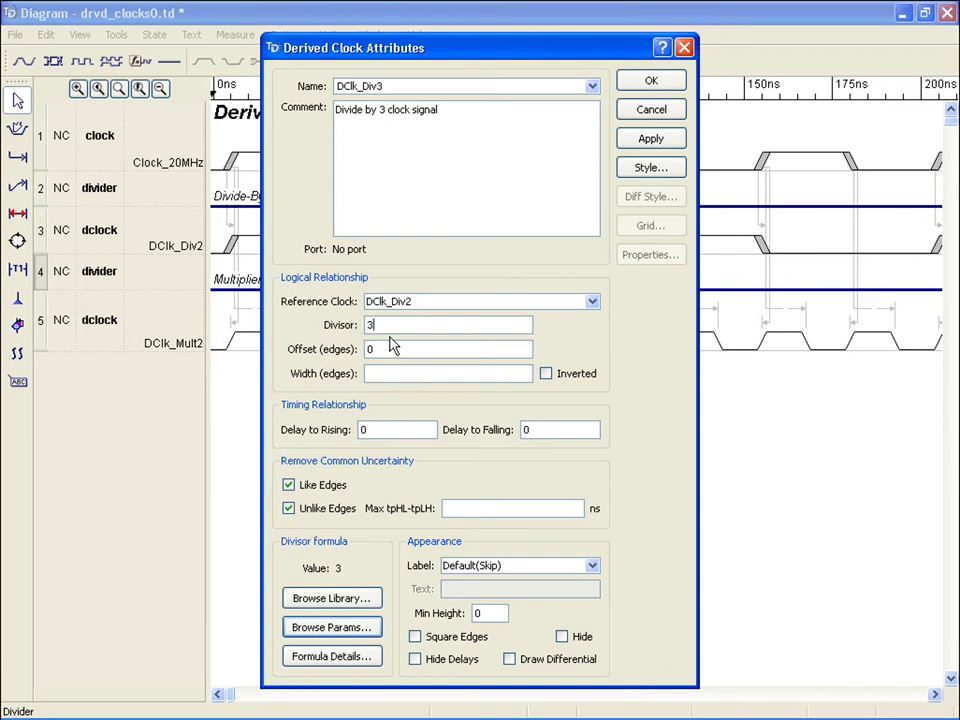
{"action": "left_click", "coordinate": [591, 302]}
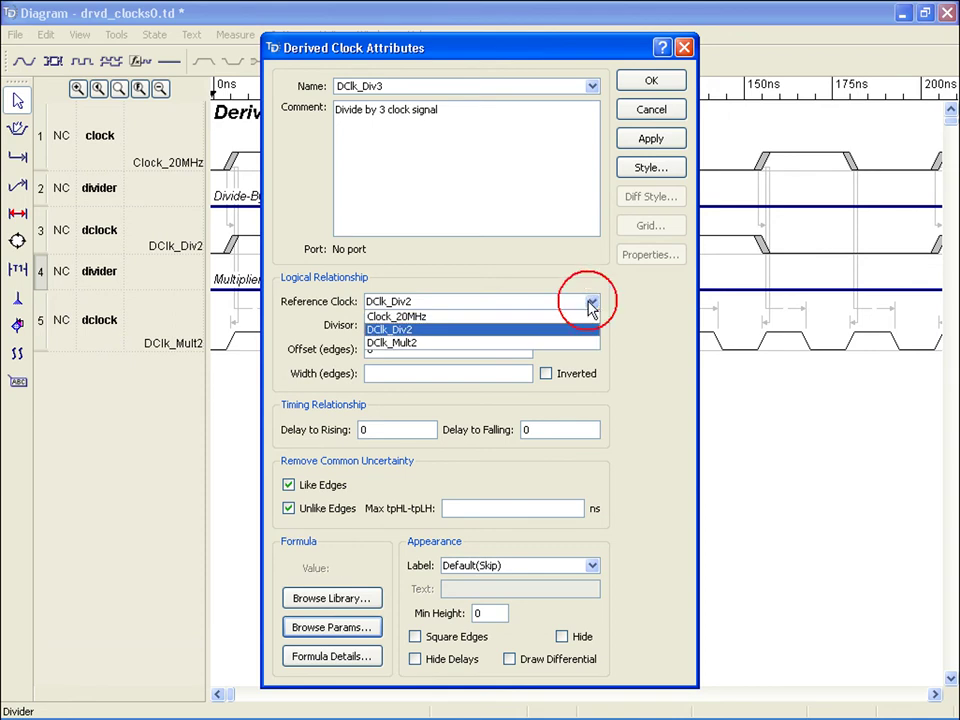
{"action": "left_click", "coordinate": [575, 315]}
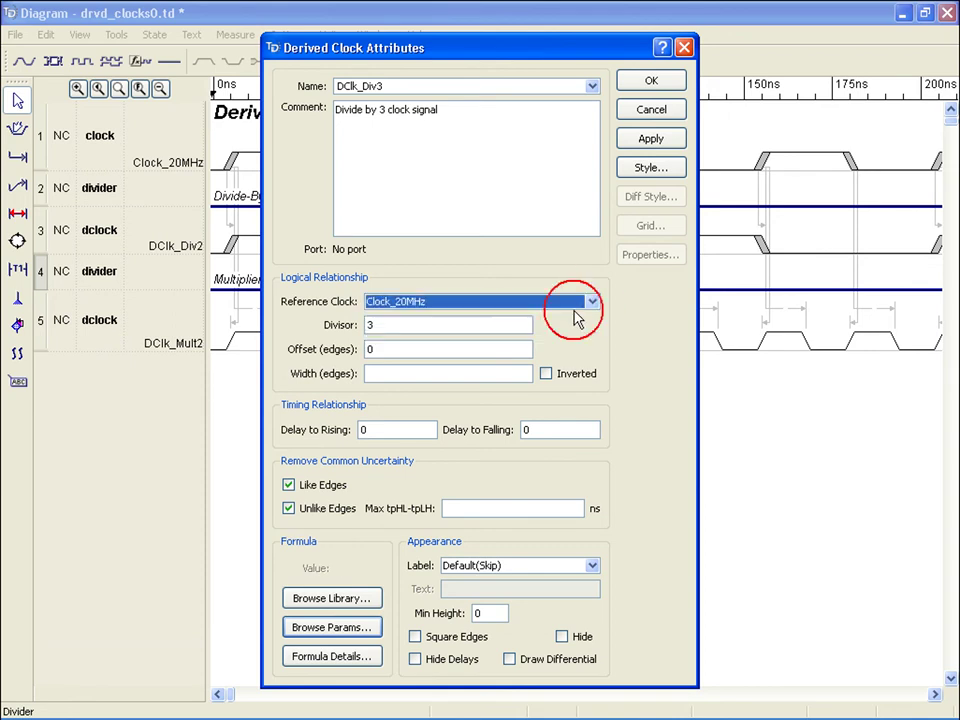
{"action": "left_click", "coordinate": [651, 82]}
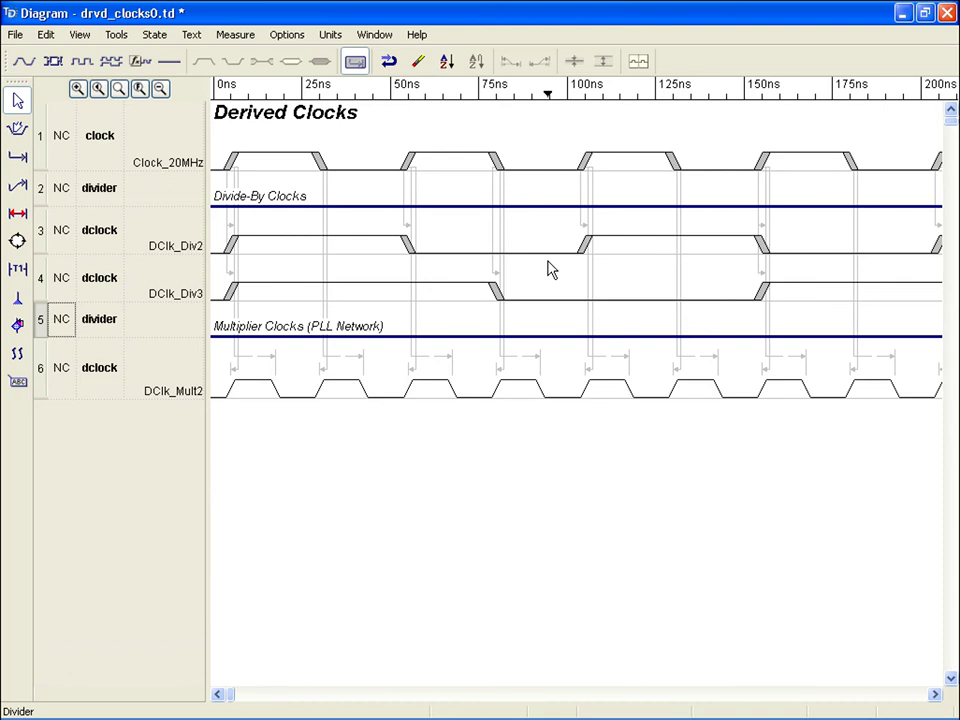
Step: Open Derived Clock Attributes from the DClk_Mult2 row to define DClk_Mult3
{"action": "double_click", "coordinate": [480, 370]}
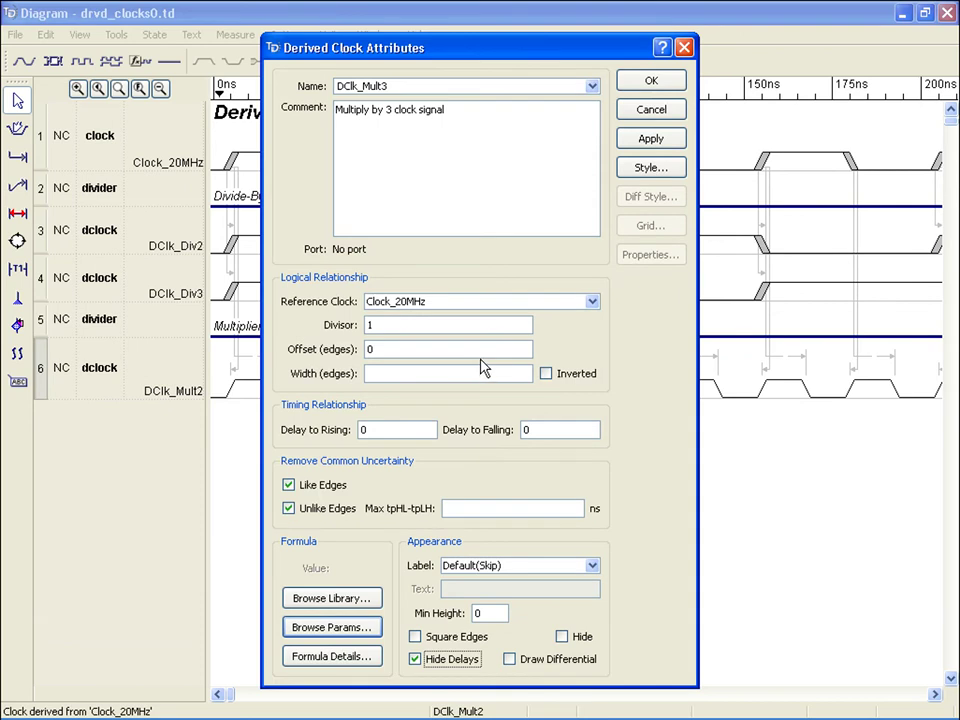
Step: Enter divisor 0.333333333333333333333 and add the DClk_Mult3 clock
{"action": "double_click", "coordinate": [368, 325]}
{"action": "type", "text": "0.333333333333333333333"}
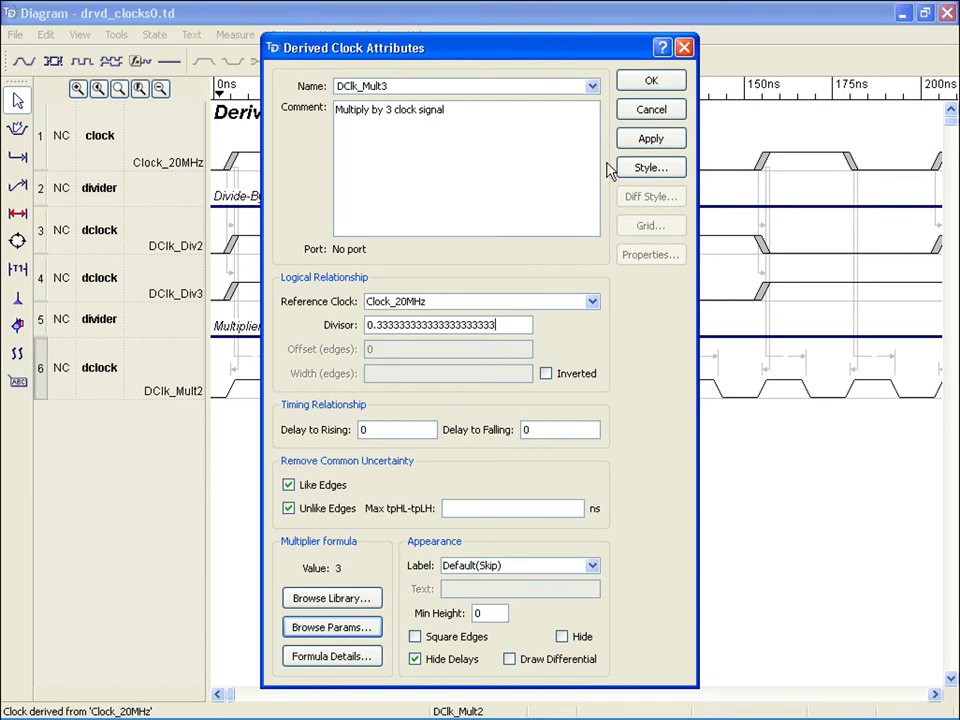
{"action": "left_click", "coordinate": [655, 82]}
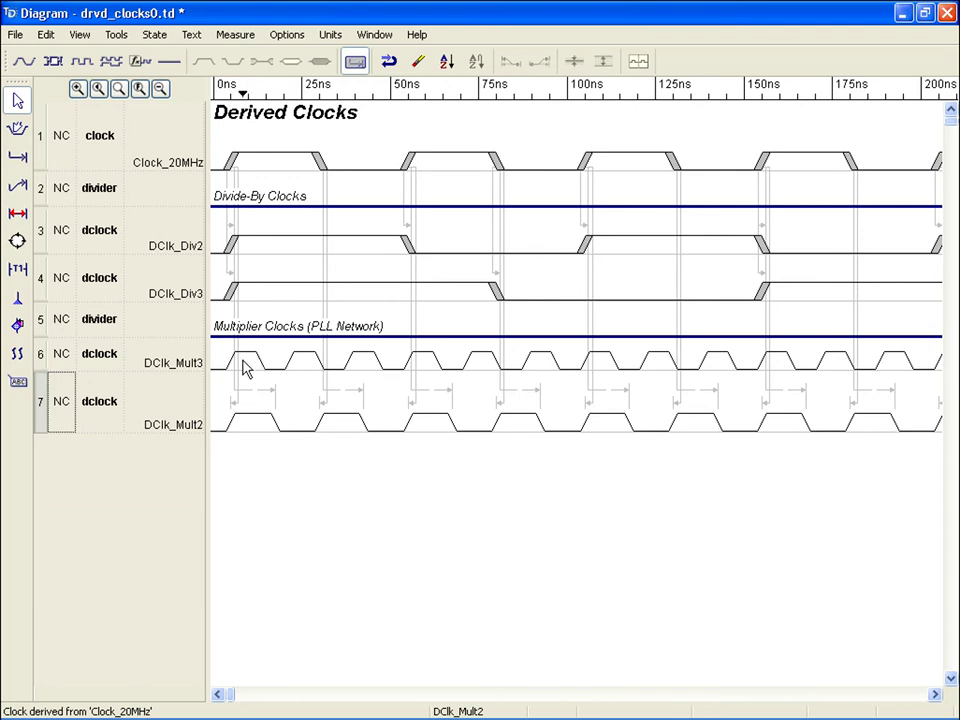
Step: Set DClk_Mult3's rising and falling delays to PLL_jitter and bring up the Parameter Window
{"action": "right_click", "coordinate": [44, 364]}
{"action": "left_click", "coordinate": [84, 373]}
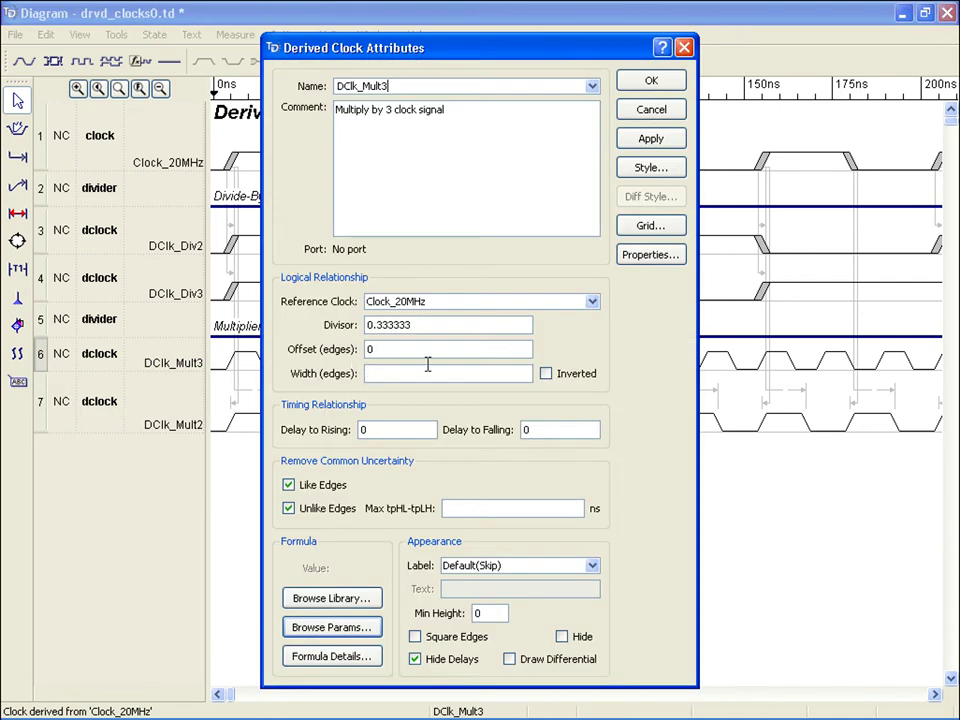
{"action": "left_click", "coordinate": [536, 429]}
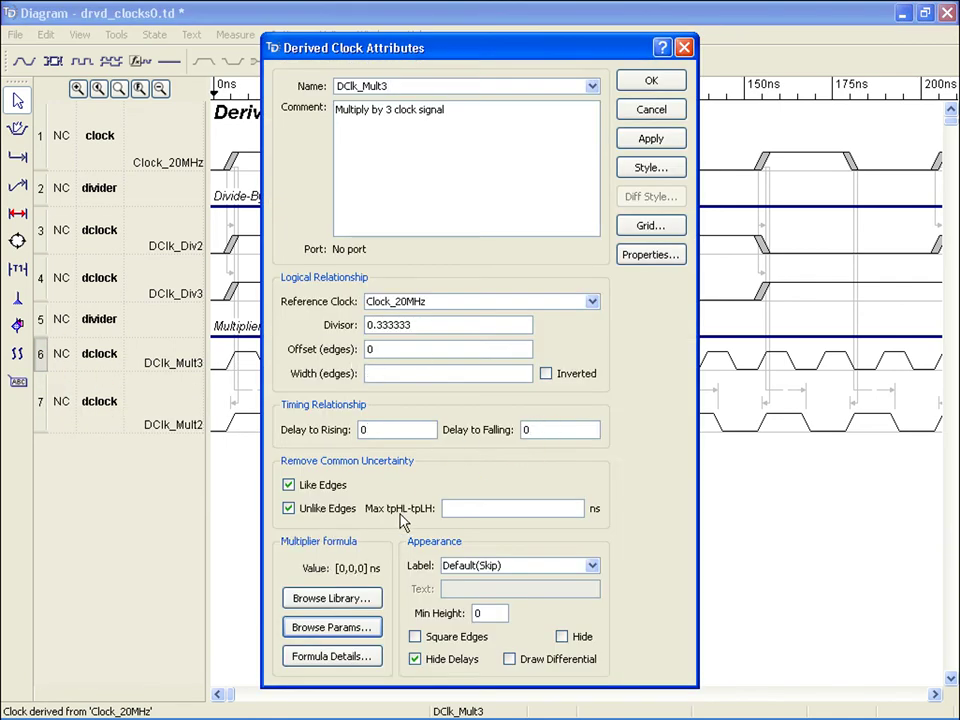
{"action": "left_click", "coordinate": [360, 628]}
{"action": "left_click", "coordinate": [416, 382]}
{"action": "left_click", "coordinate": [446, 540]}
{"action": "left_click", "coordinate": [651, 83]}
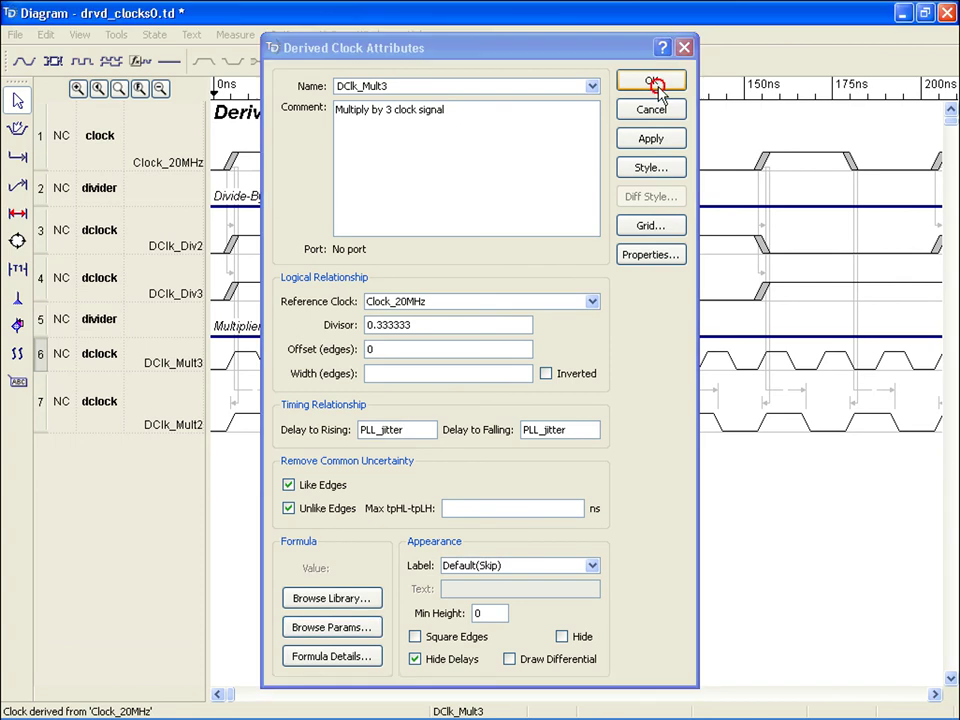
{"action": "left_click", "coordinate": [374, 34]}
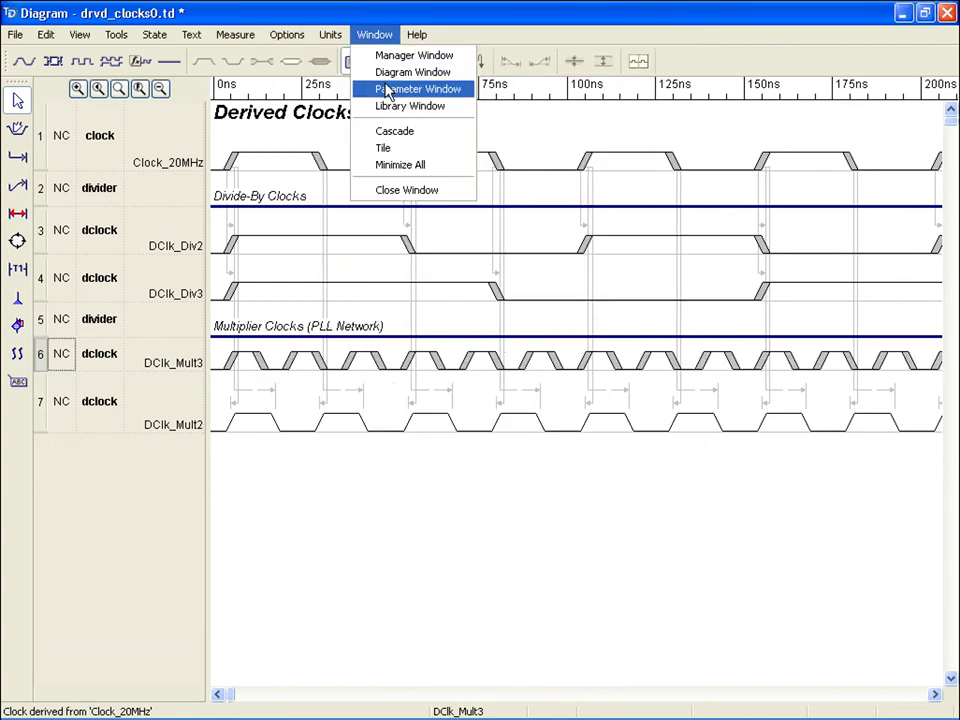
{"action": "left_click", "coordinate": [386, 89]}
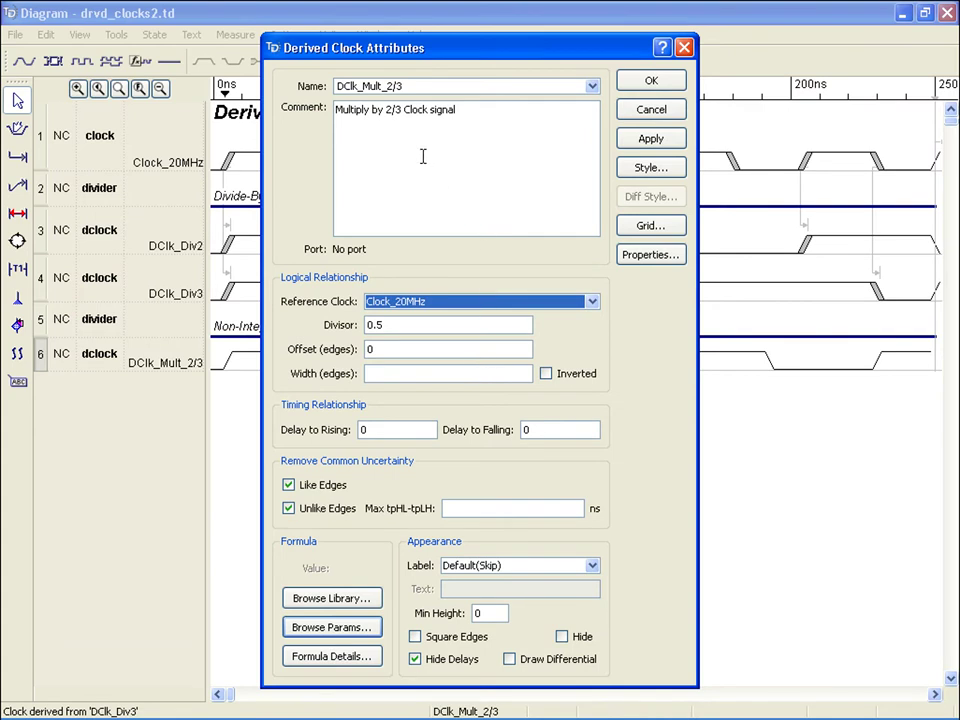
Step: Give DClk_Mult_2/3 divisor 0.5 with DClk_Div3 as its reference clock
{"action": "left_click", "coordinate": [388, 86]}
{"action": "left_click_drag", "start_coordinate": [388, 86], "coordinate": [395, 86]}
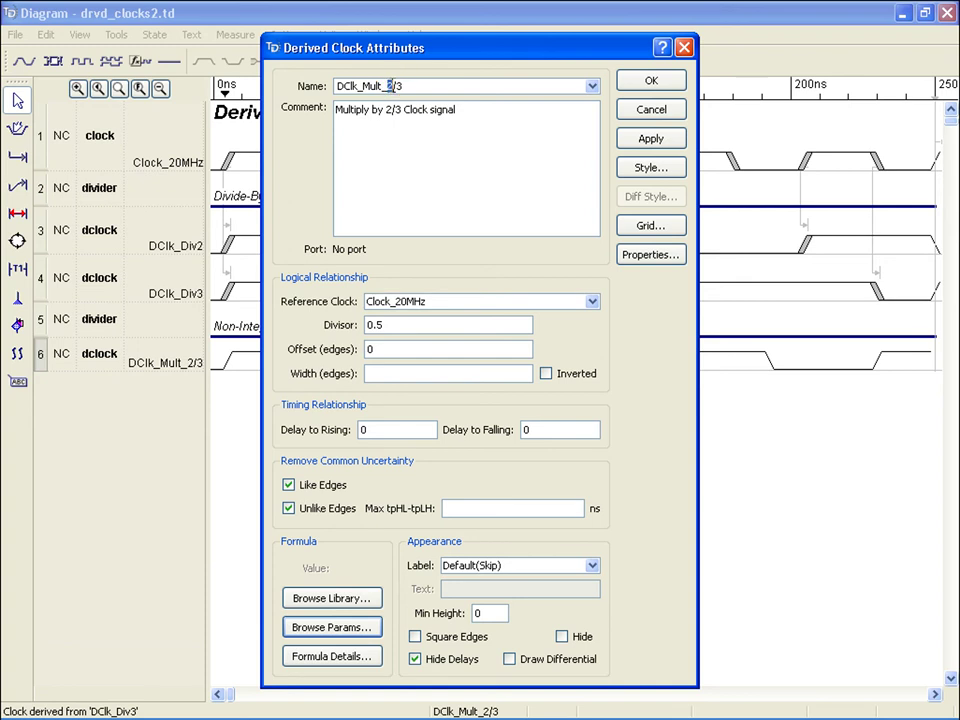
{"action": "double_click", "coordinate": [390, 325]}
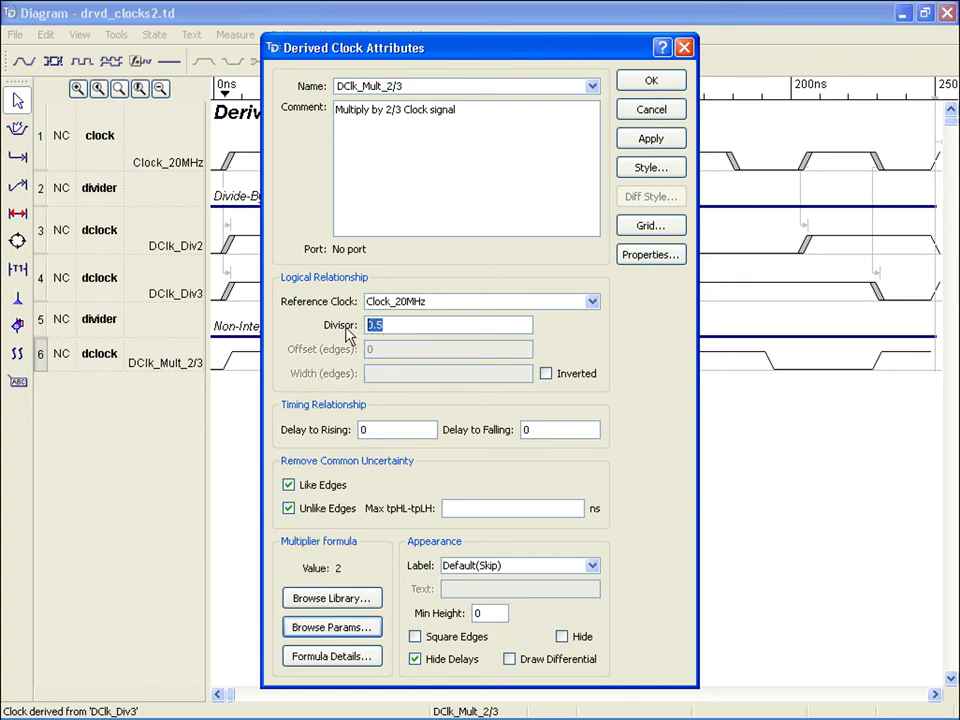
{"action": "left_click", "coordinate": [399, 86]}
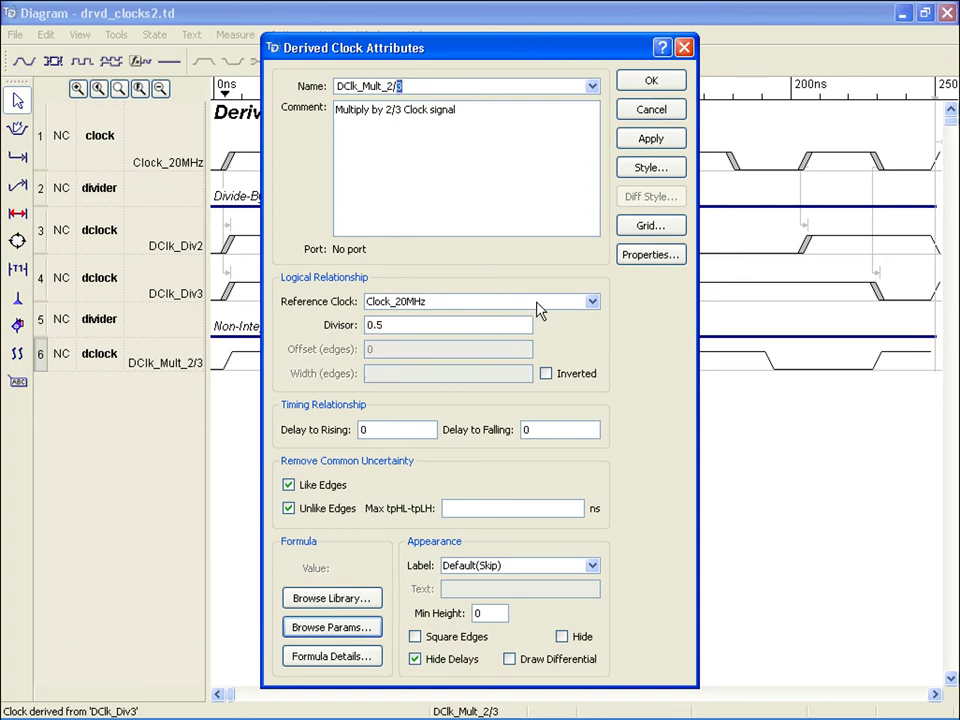
{"action": "left_click", "coordinate": [592, 302]}
{"action": "left_click", "coordinate": [573, 343]}
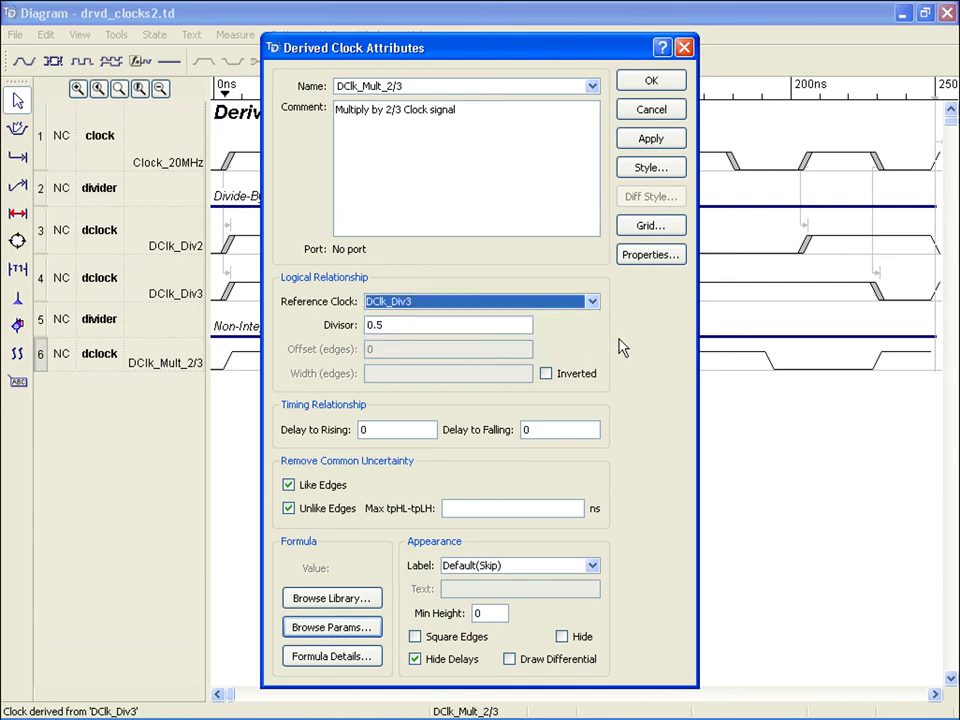
{"action": "left_click", "coordinate": [668, 83]}
{"action": "left_click", "coordinate": [474, 399]}
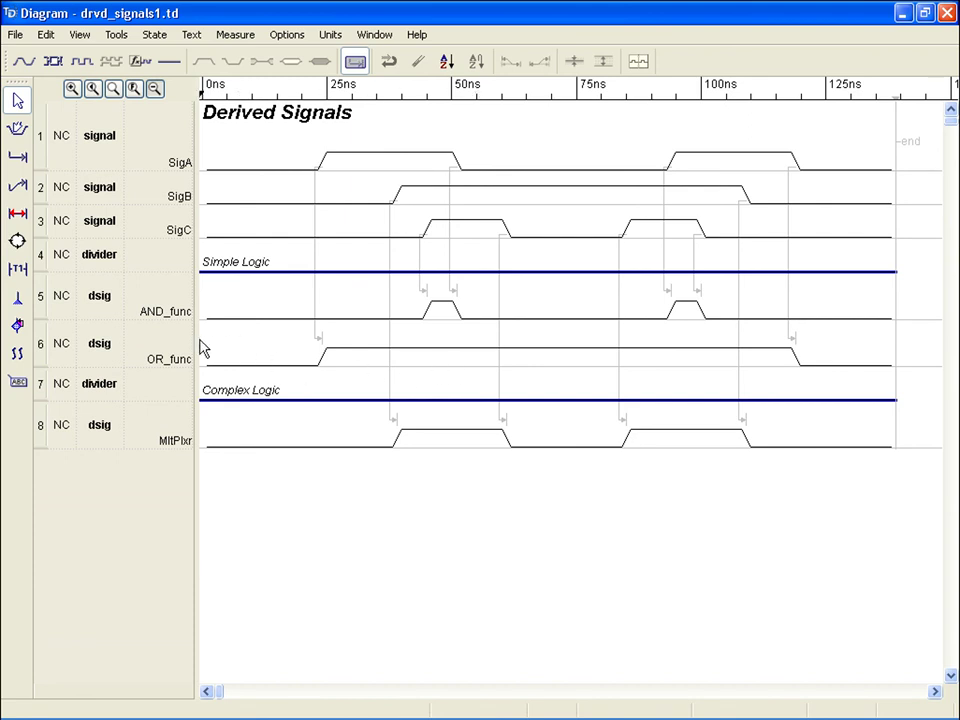
Step: Inspect the AND_func and MltPlxr equations, closing each without changes
{"action": "double_click", "coordinate": [41, 306]}
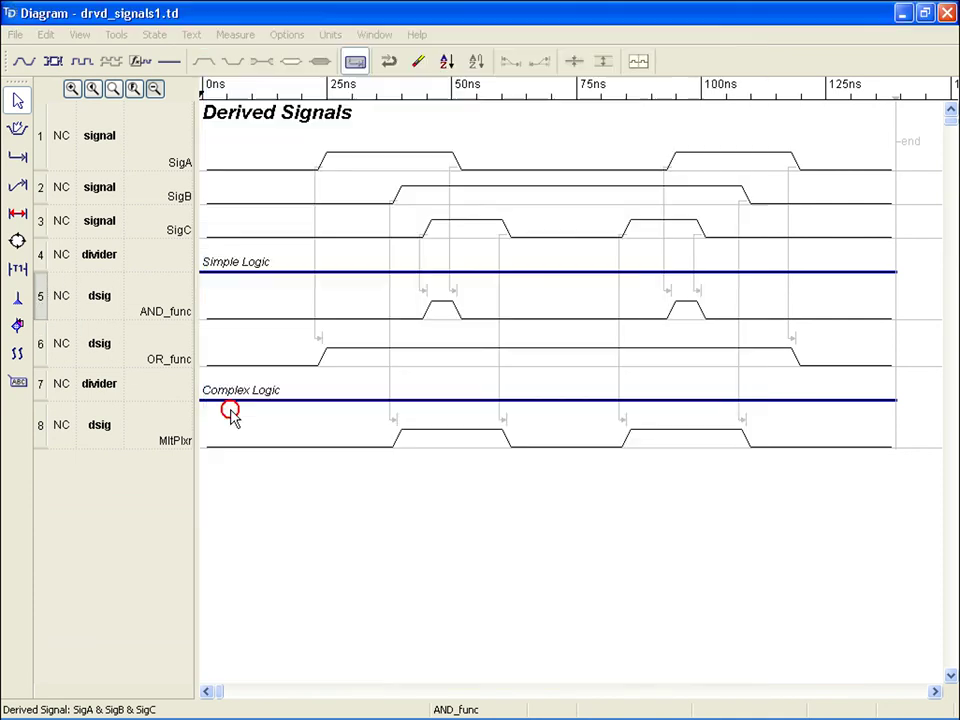
{"action": "left_click", "coordinate": [700, 112]}
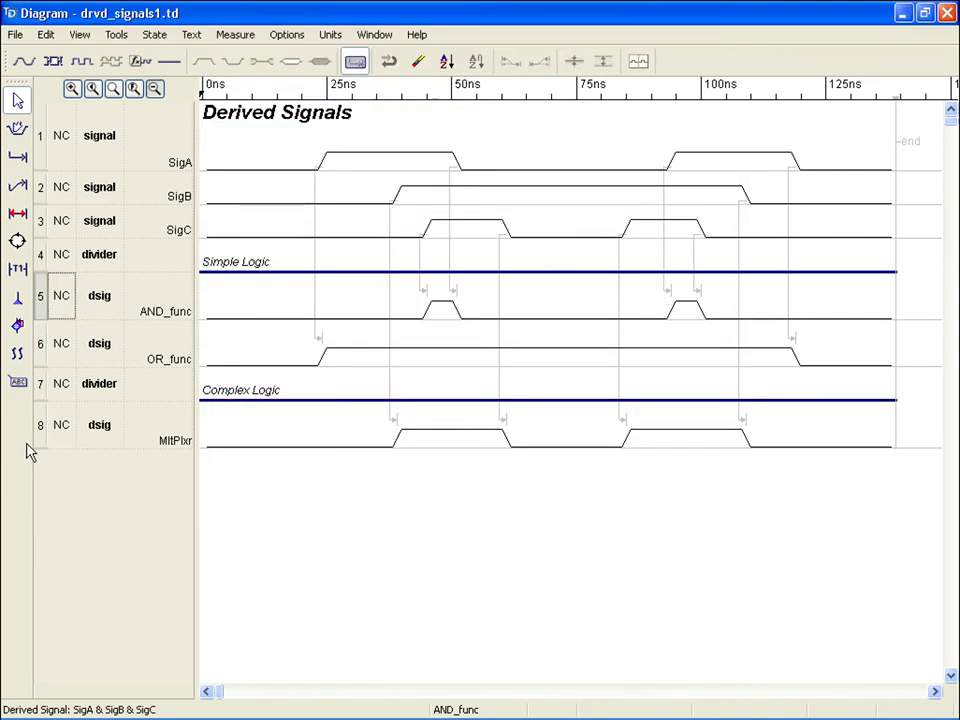
{"action": "double_click", "coordinate": [40, 432]}
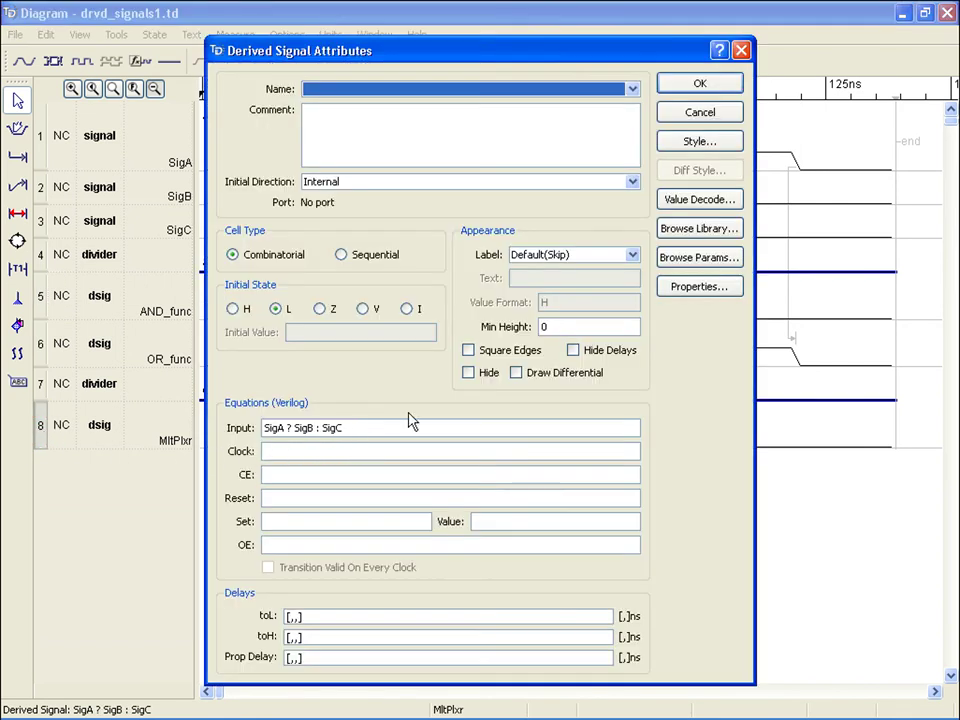
{"action": "left_click", "coordinate": [722, 82]}
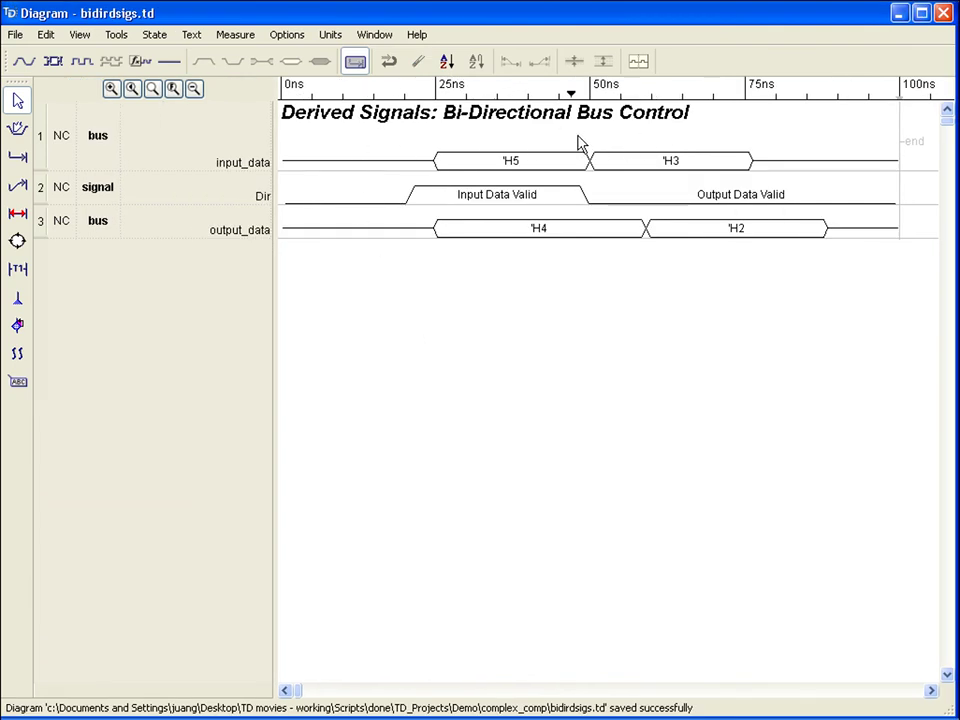
{"action": "double_click", "coordinate": [262, 195]}
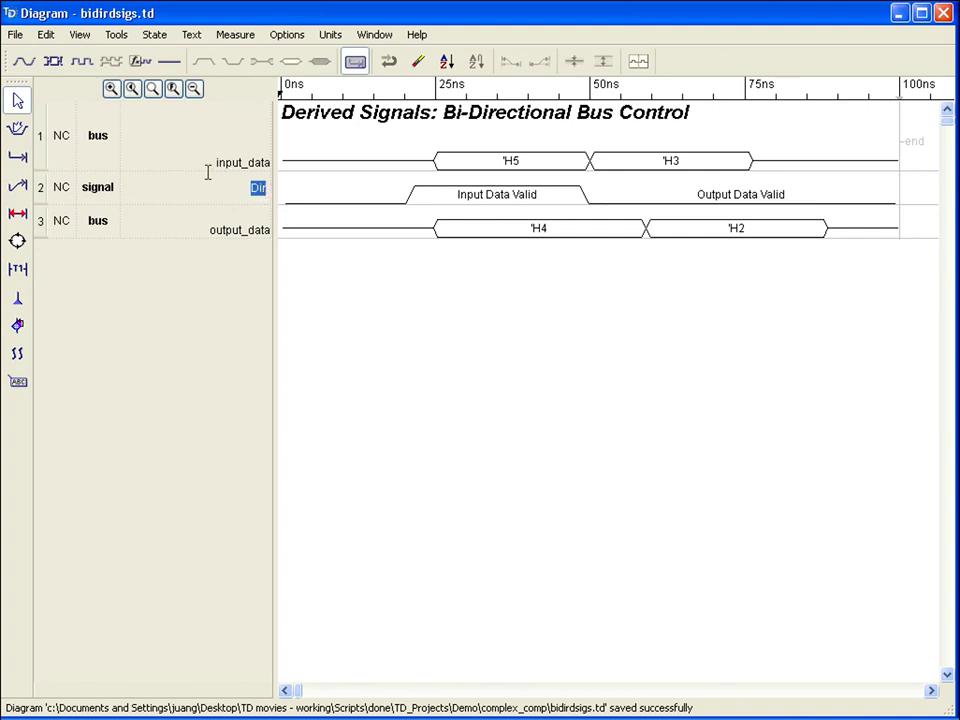
{"action": "double_click", "coordinate": [255, 165]}
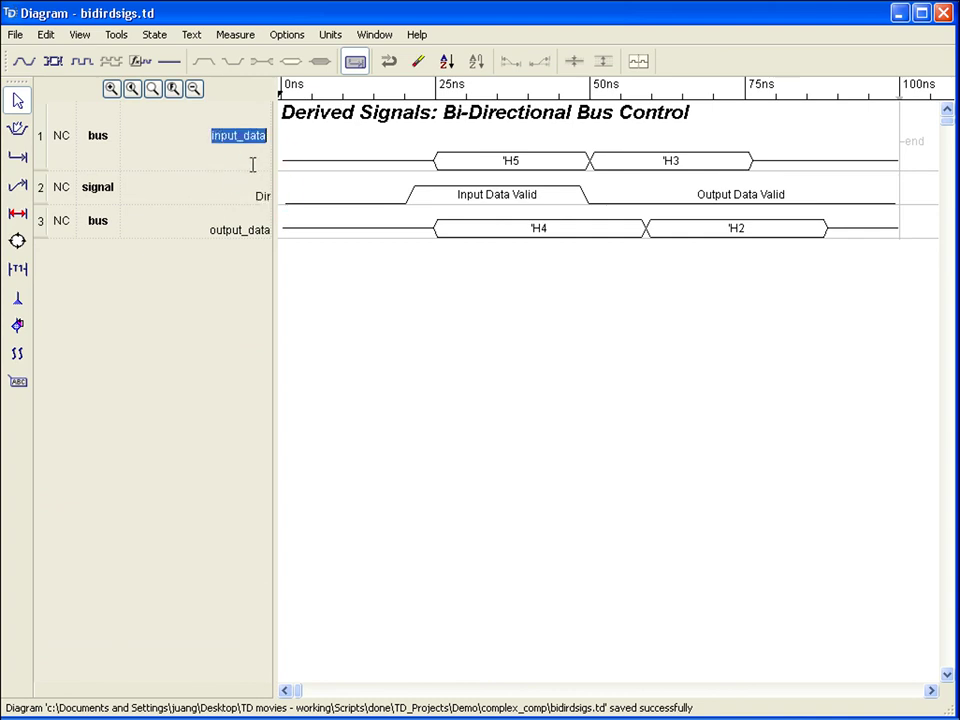
{"action": "double_click", "coordinate": [244, 251]}
{"action": "key", "text": "Return"}
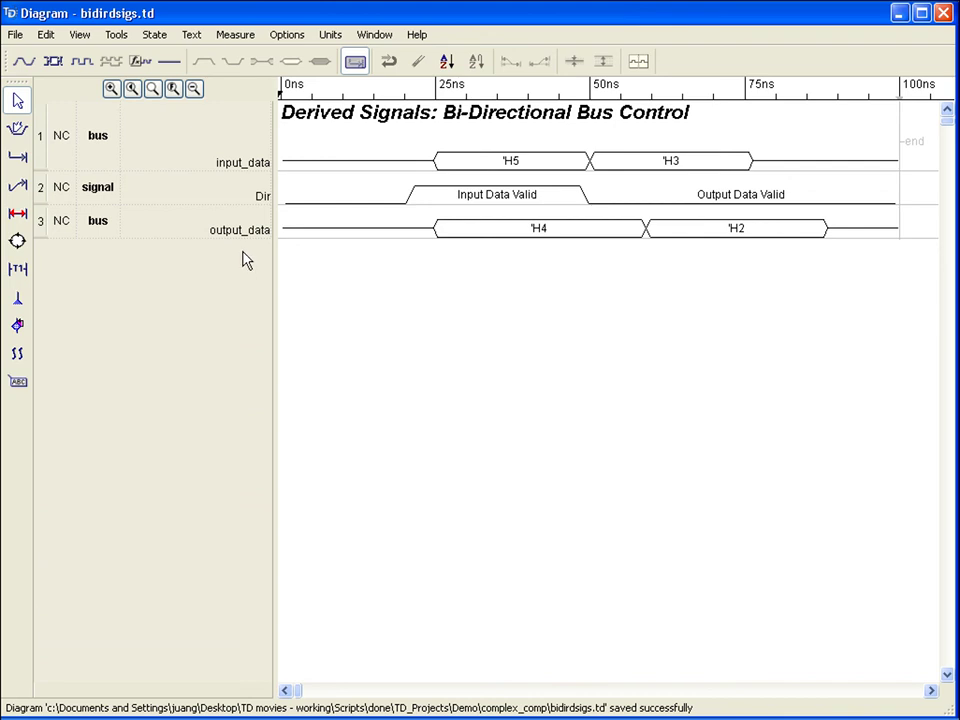
Step: Start a new derived signal with comment 'Output' and Value labels
{"action": "left_click", "coordinate": [141, 62]}
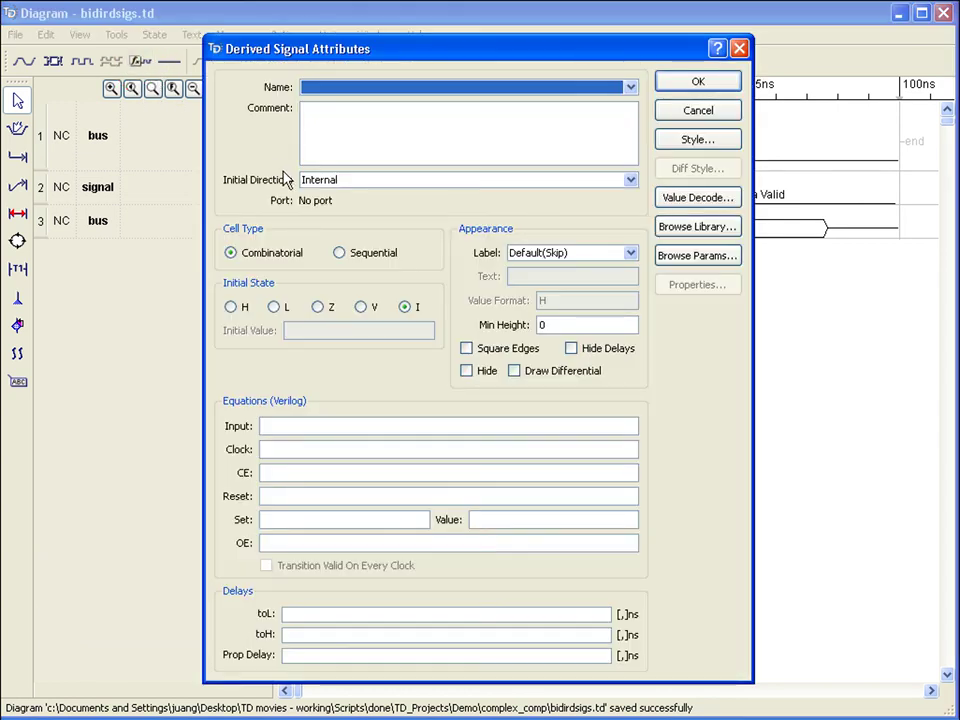
{"action": "left_click", "coordinate": [332, 120]}
{"action": "type", "text": "Output"}
{"action": "left_click", "coordinate": [404, 306]}
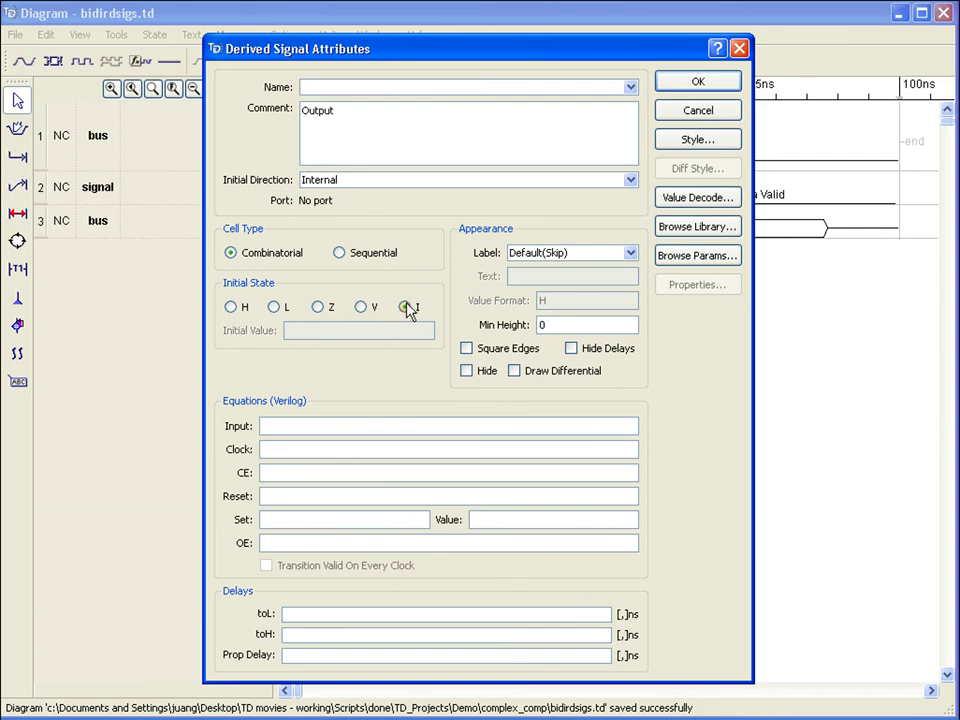
{"action": "left_click", "coordinate": [629, 253]}
{"action": "left_click", "coordinate": [525, 307]}
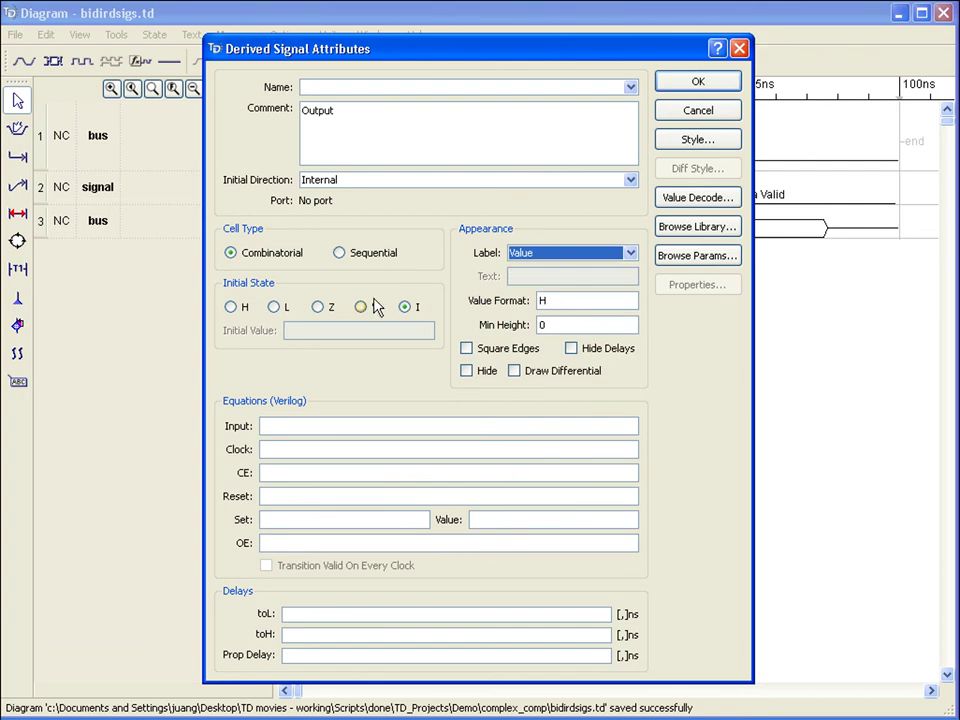
Step: Make it combinatorial with equation 'Dir? input_data: output_data' and create it
{"action": "left_click", "coordinate": [287, 256]}
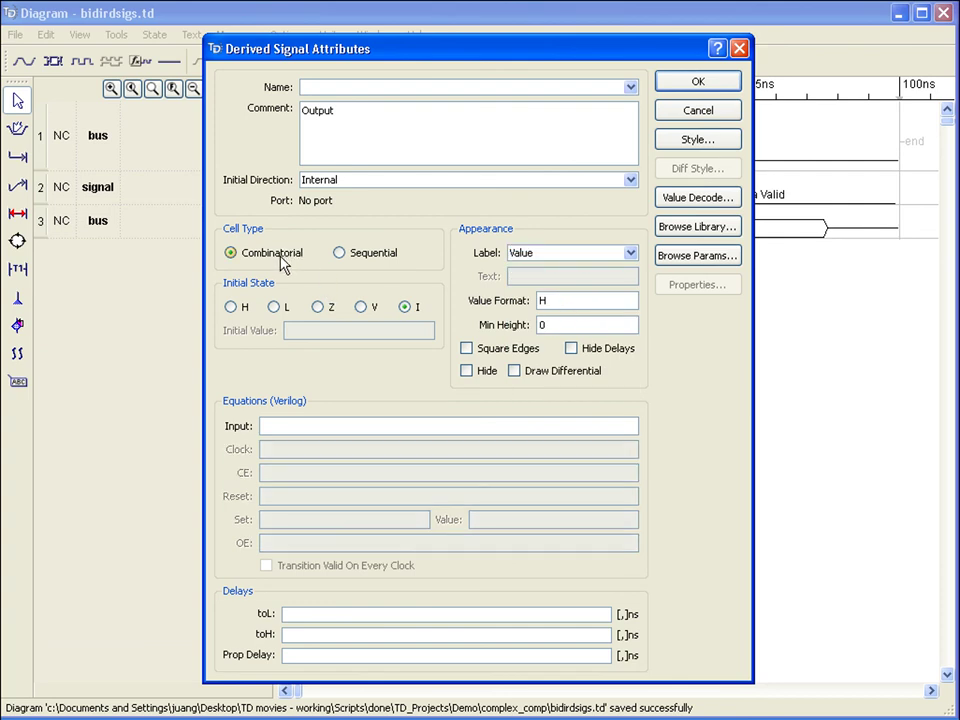
{"action": "left_click", "coordinate": [293, 424]}
{"action": "type", "text": "Dir? input_data: output_data"}
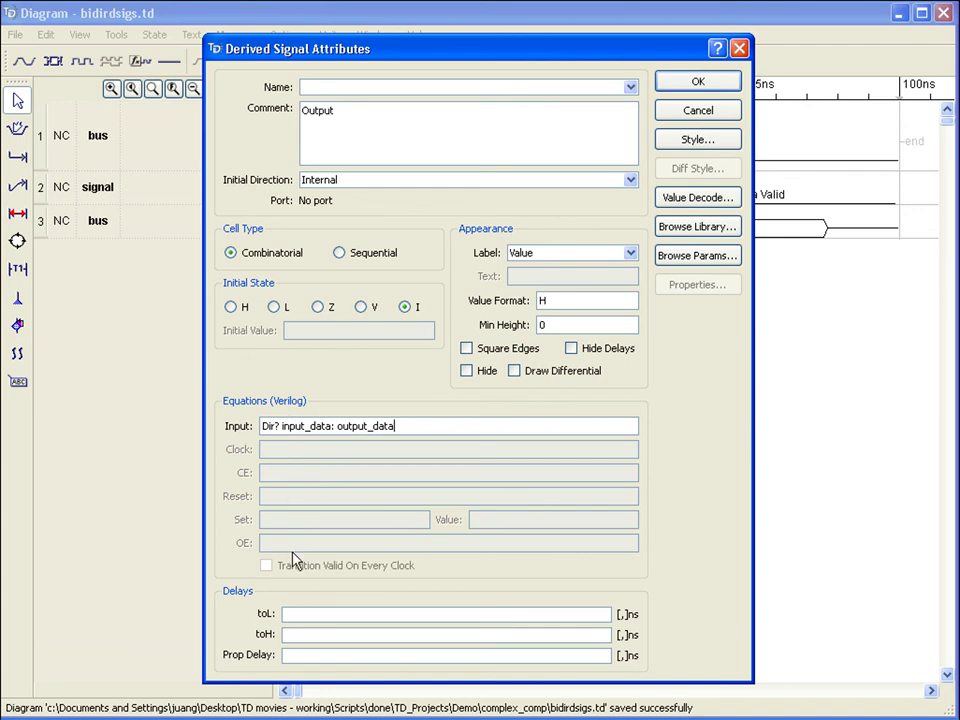
{"action": "left_click", "coordinate": [311, 634]}
{"action": "left_click", "coordinate": [699, 82]}
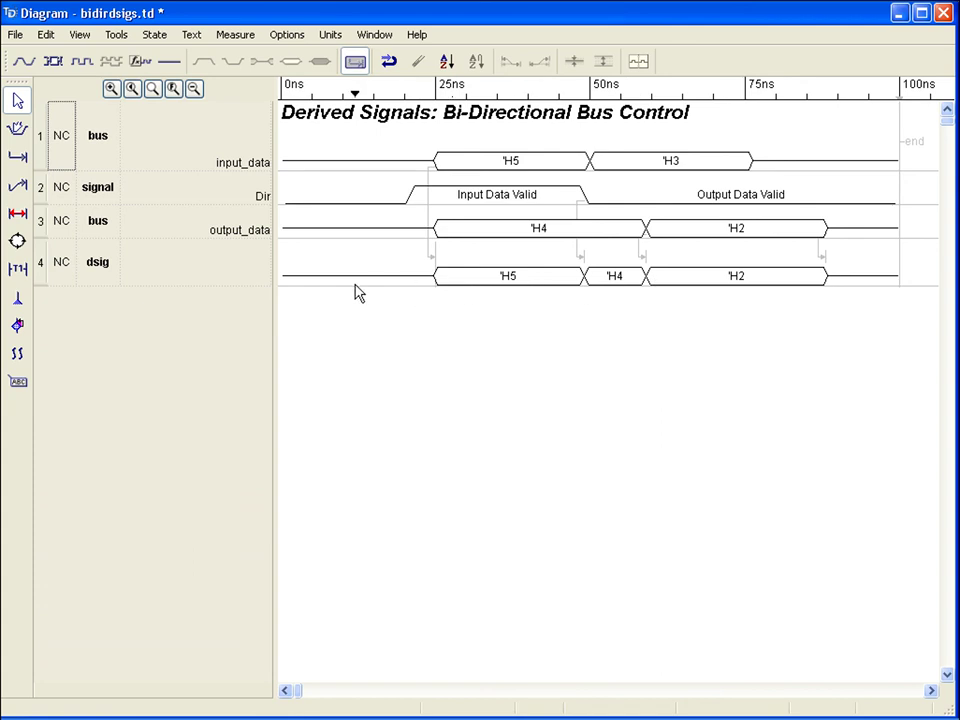
{"action": "left_click", "coordinate": [42, 275]}
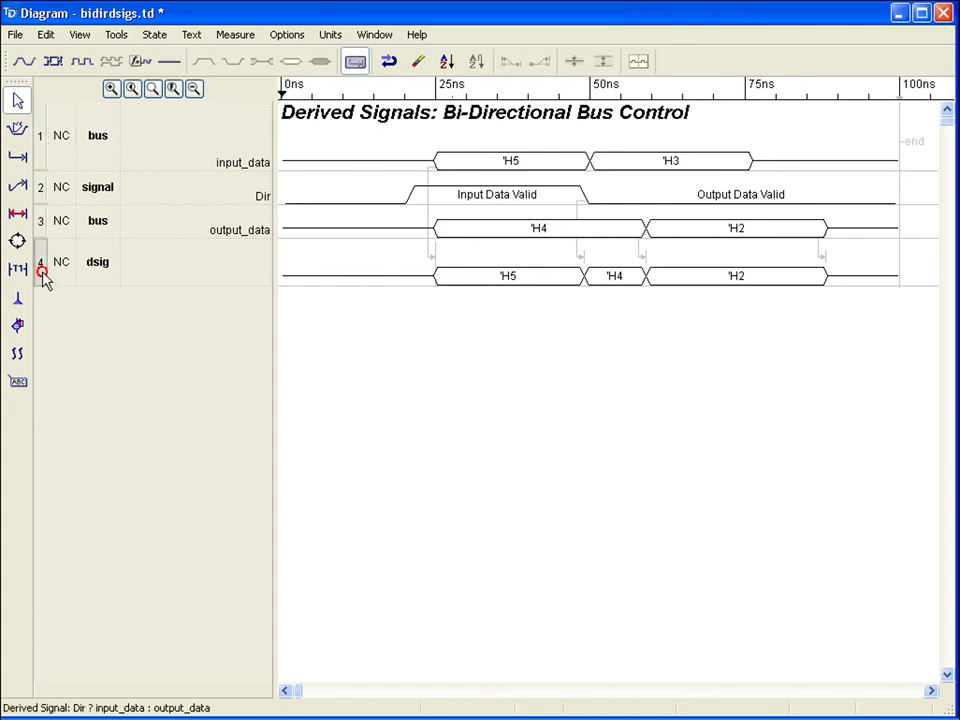
{"action": "double_click", "coordinate": [43, 277]}
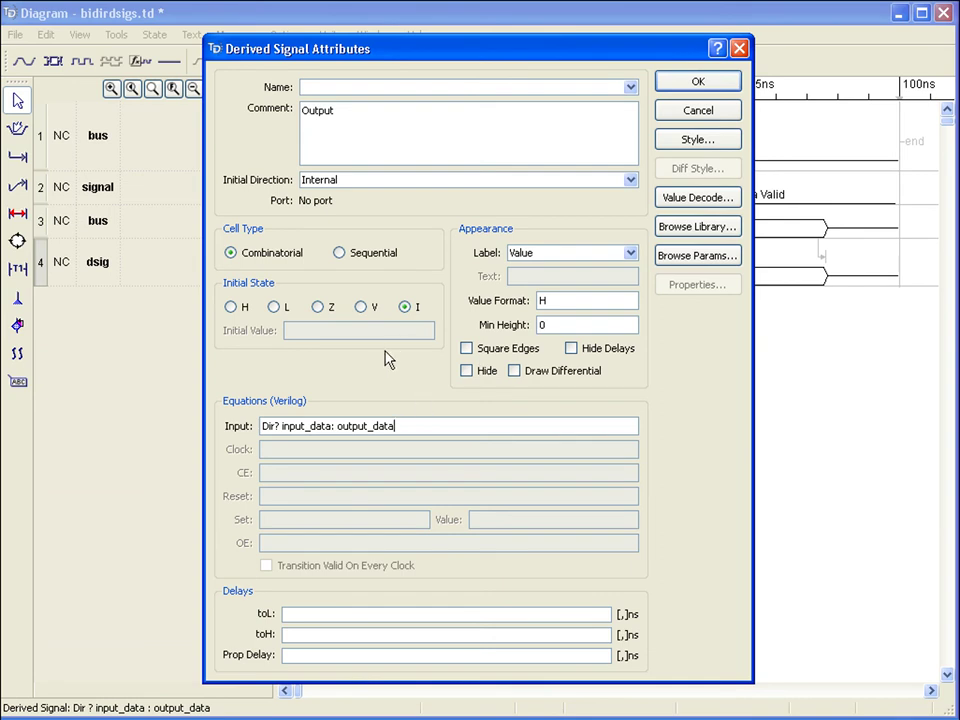
{"action": "left_click", "coordinate": [342, 254]}
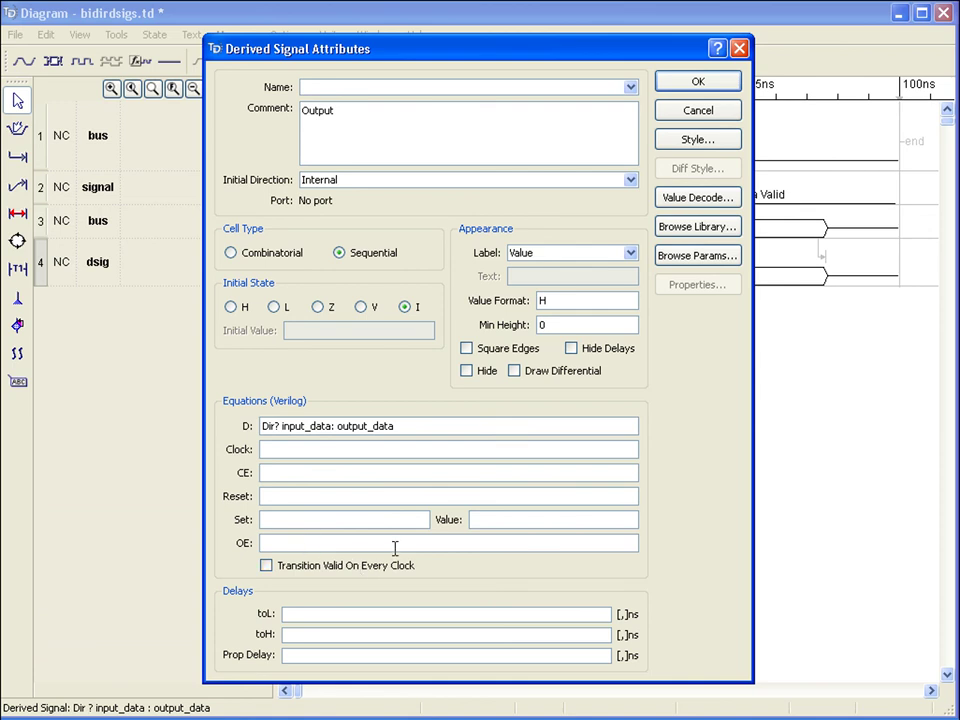
{"action": "left_click", "coordinate": [384, 518]}
{"action": "key", "text": "Return"}
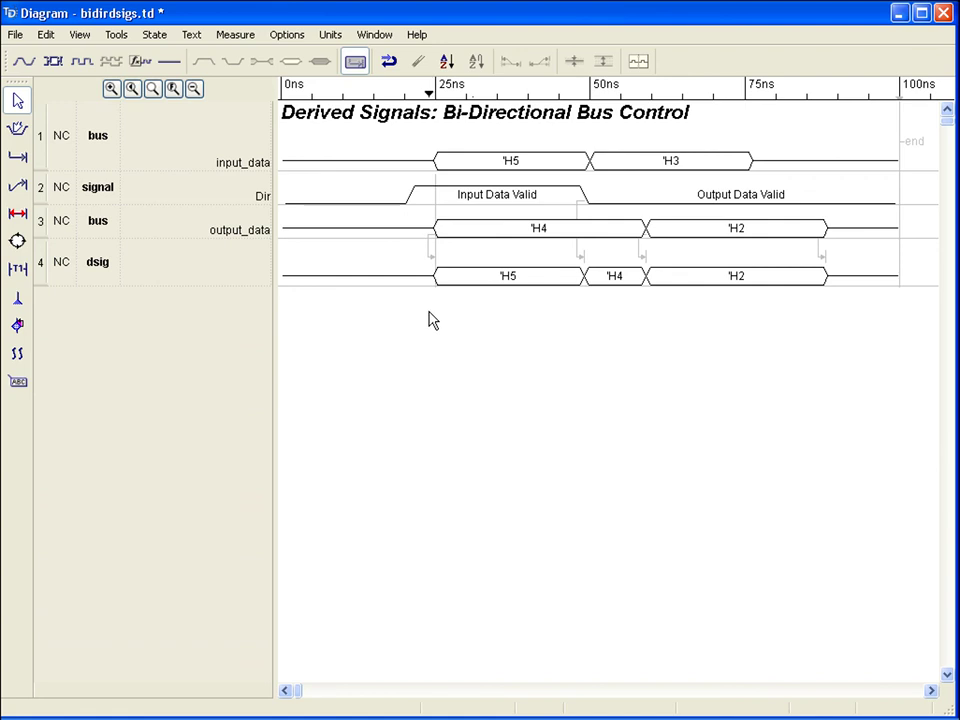
Step: Choose VHDL as the derived-signal equation syntax in the application settings
{"action": "left_click", "coordinate": [296, 35]}
{"action": "left_click", "coordinate": [296, 55]}
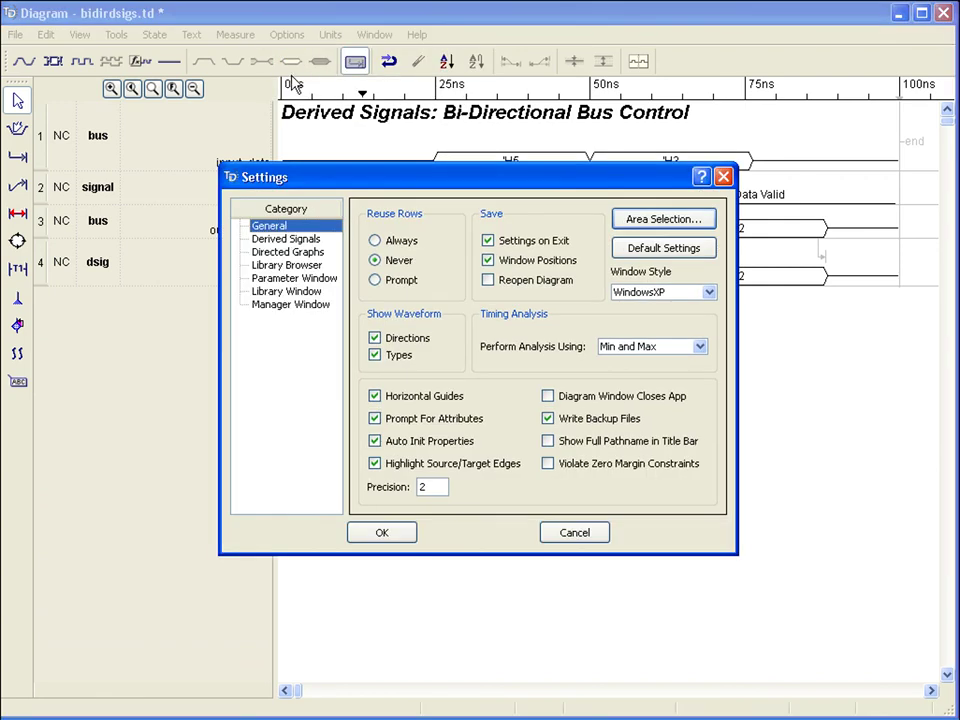
{"action": "left_click", "coordinate": [303, 239]}
{"action": "left_click", "coordinate": [376, 256]}
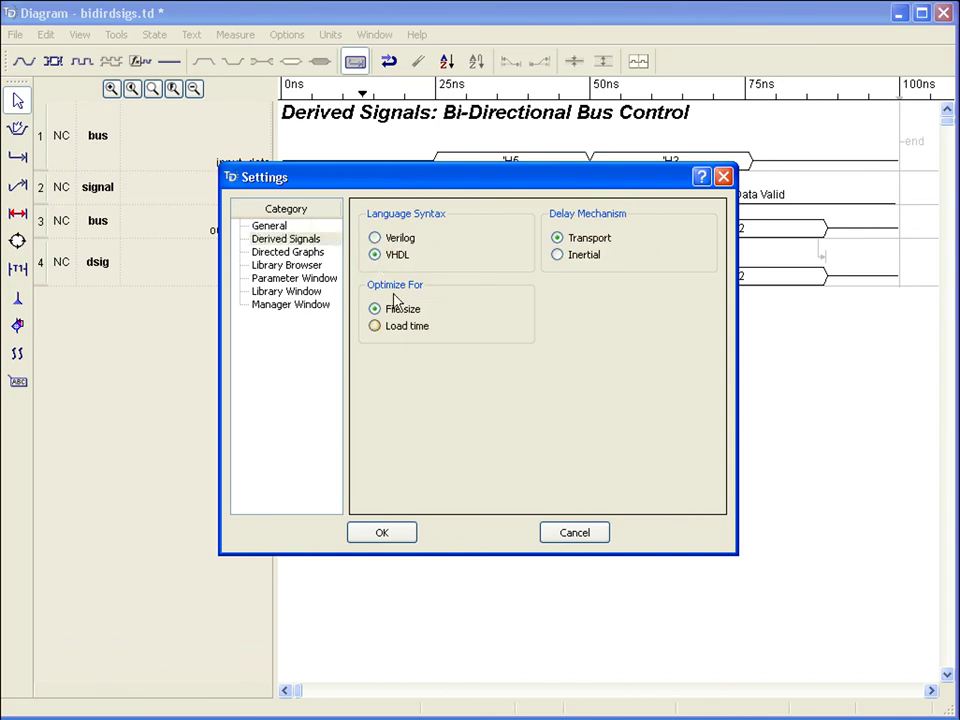
{"action": "left_click", "coordinate": [383, 531]}
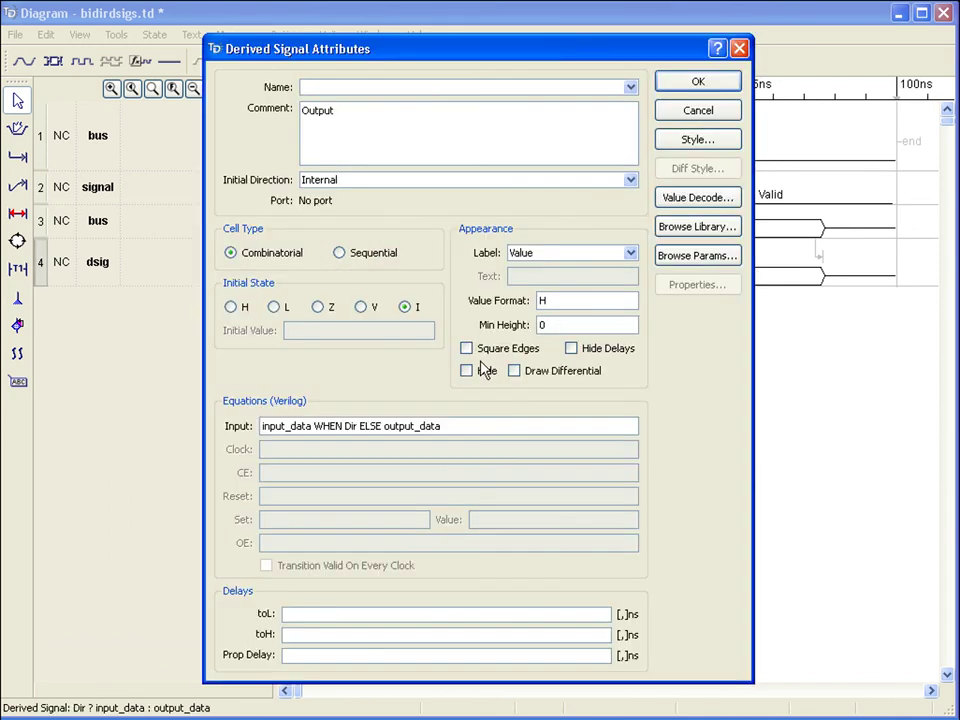